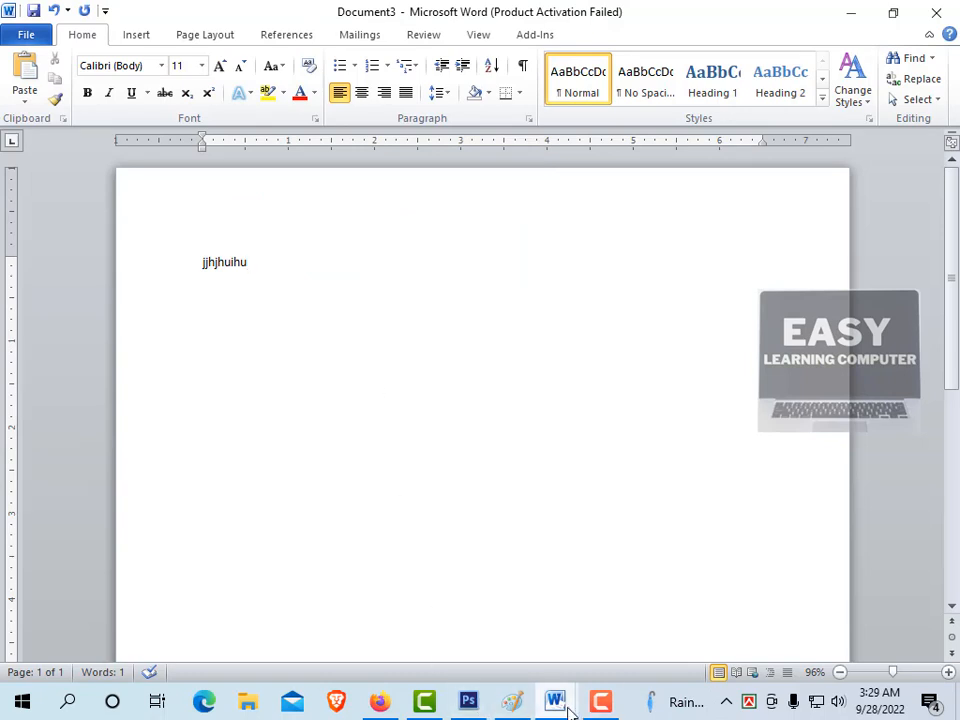
Step: In New Microsoft Word Document (2), undo the text replacement to restore the American Patriotic Songs passage and copy it
mouse_move(572, 708)
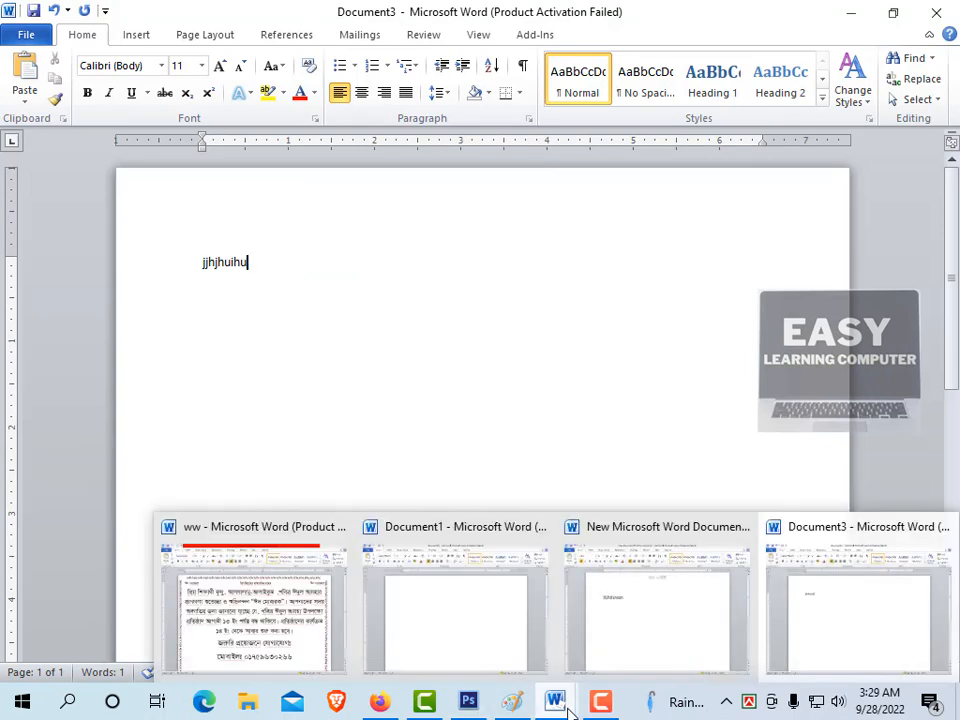
left_click(670, 642)
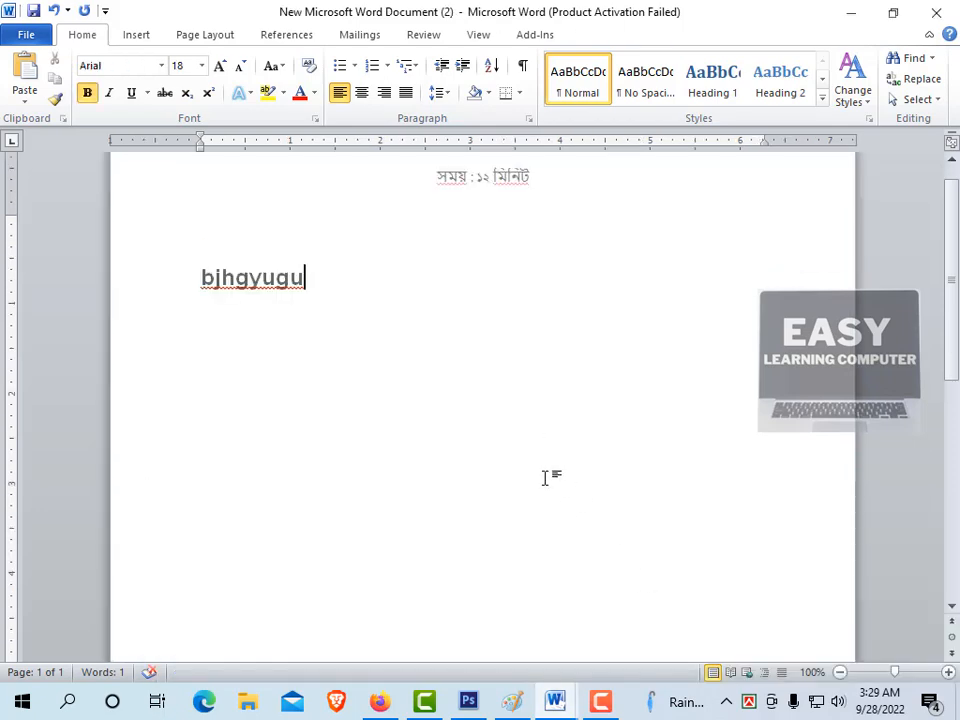
key("ctrl+z")
key("ctrl+c")
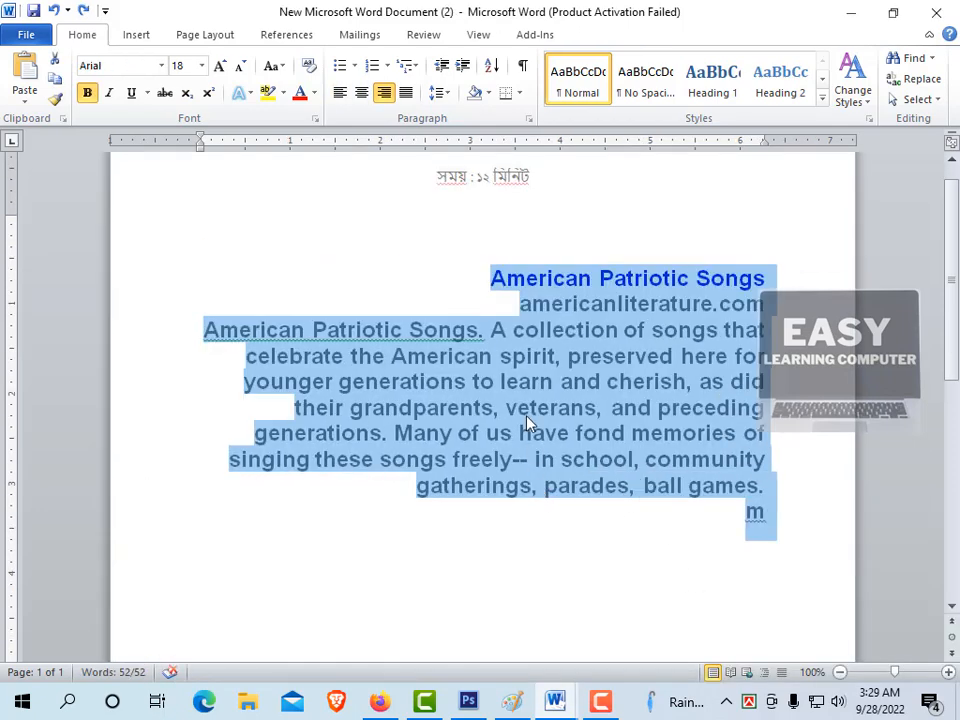
Step: Left-align the selected passage and apply a hanging indent to its paragraphs
key("ctrl+l")
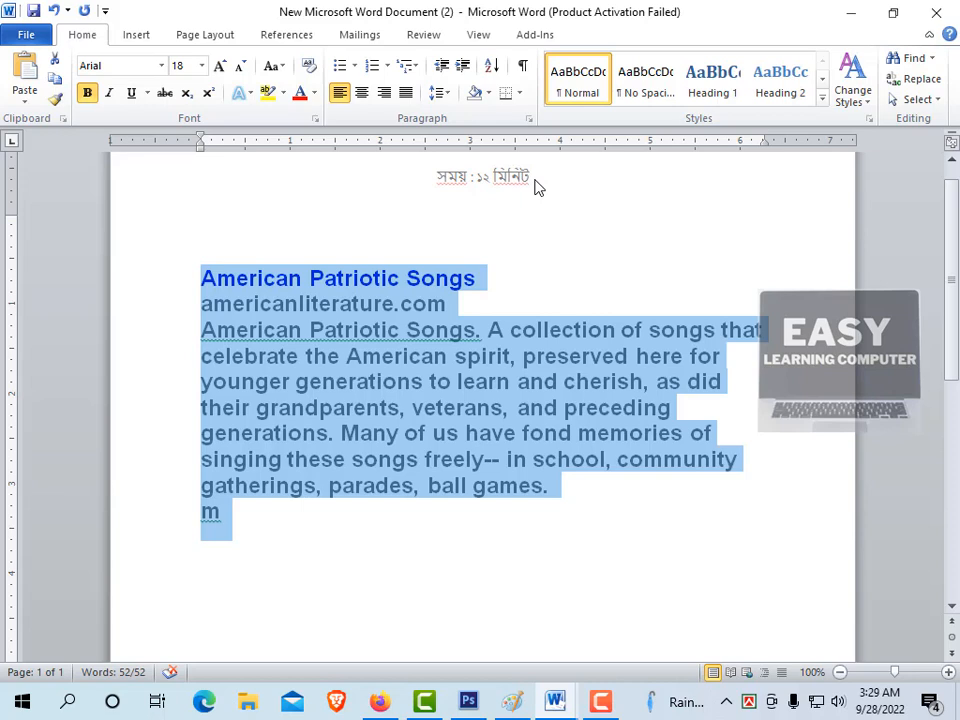
key("ctrl+t")
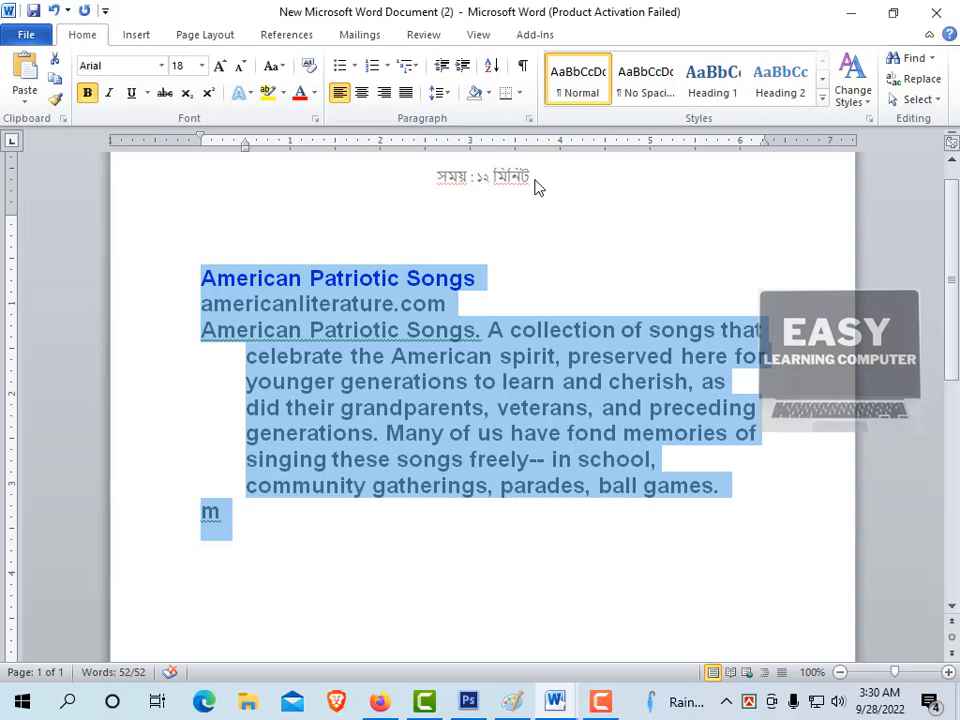
Step: Reset the paragraph formatting of the selected passage and underline all of its text
key("ctrl+q")
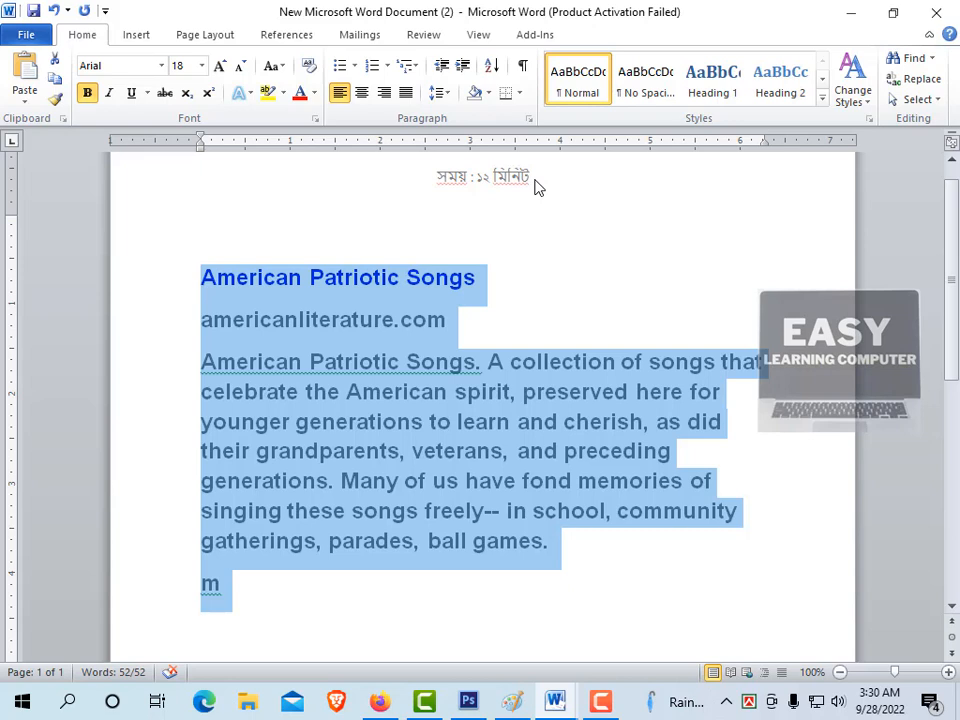
key("ctrl+u")
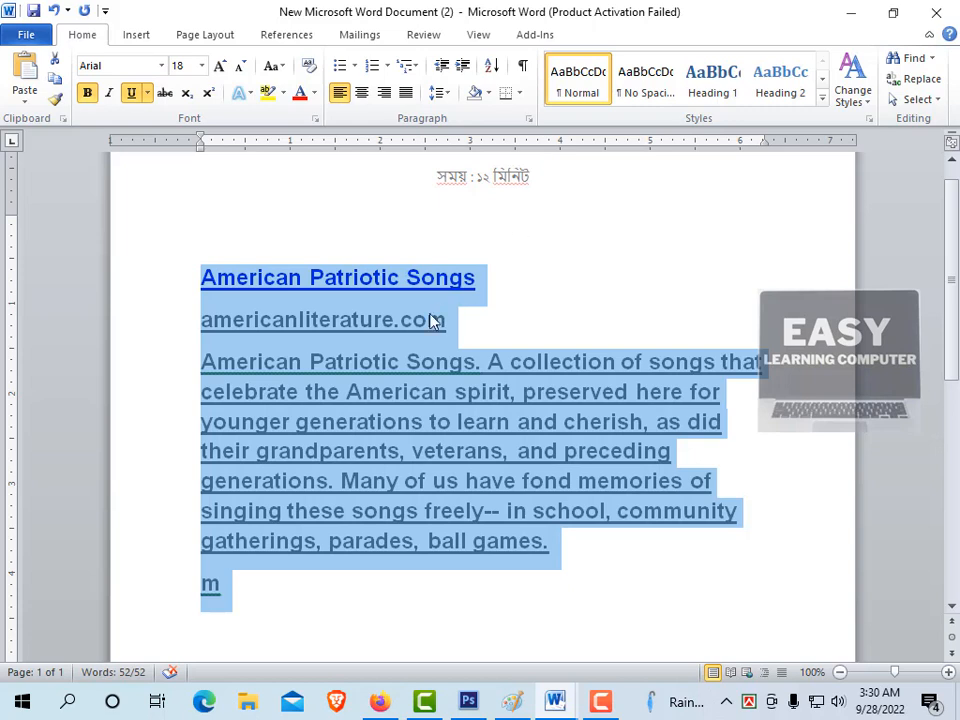
Step: Insert three paragraph breaks after the final "m" line and paste a copy of the passage there
scroll(358, 550, "down", 3)
left_click(322, 465)
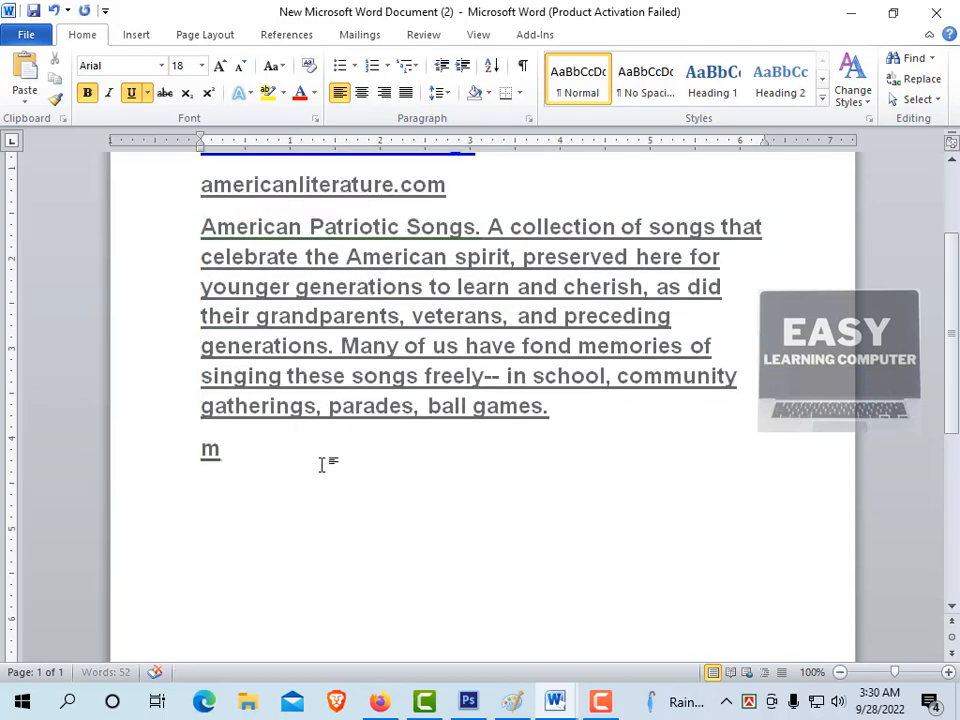
key("Return")
key("Return")
key("Return")
key("ctrl+v")
scroll(324, 460, "up", 3)
scroll(345, 448, "down", 3)
scroll(355, 390, "up", 3)
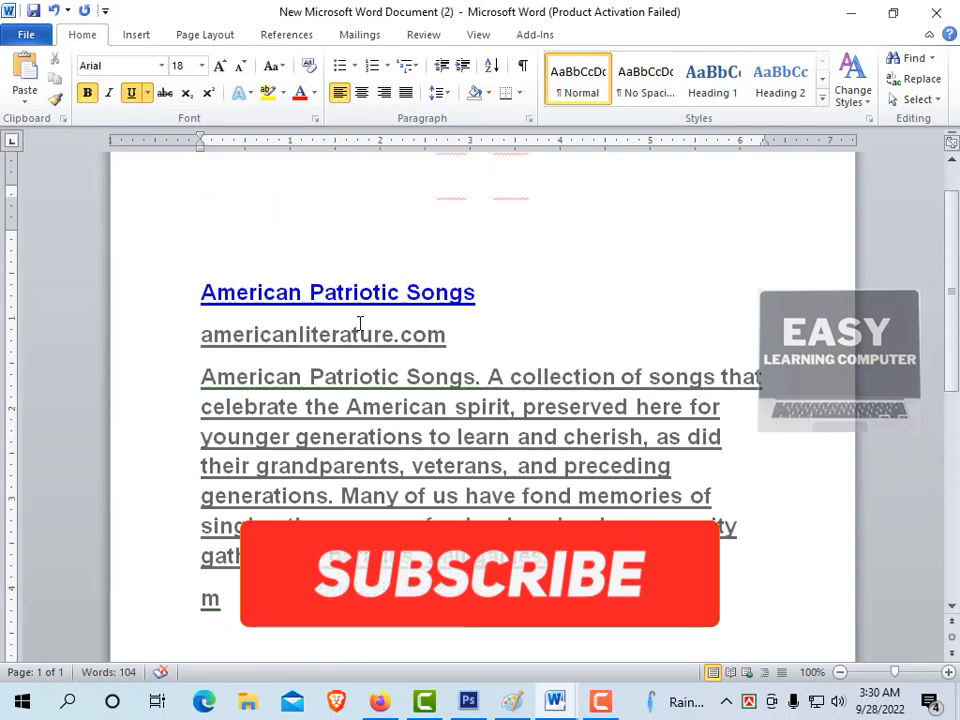
scroll(331, 500, "down", 3)
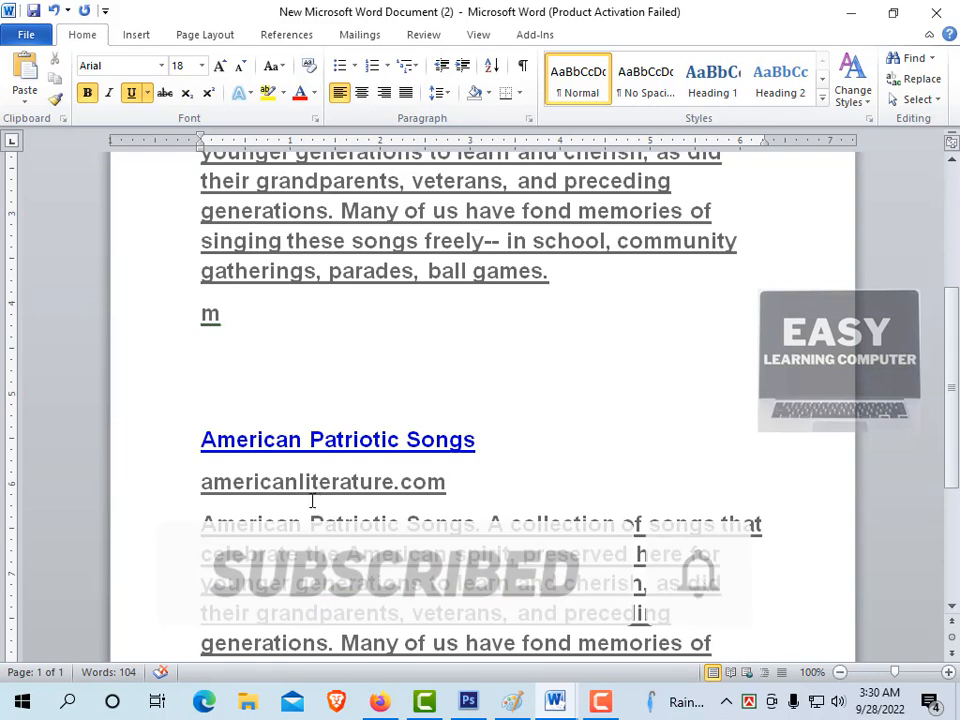
scroll(354, 486, "up", 1)
scroll(423, 420, "up", 3)
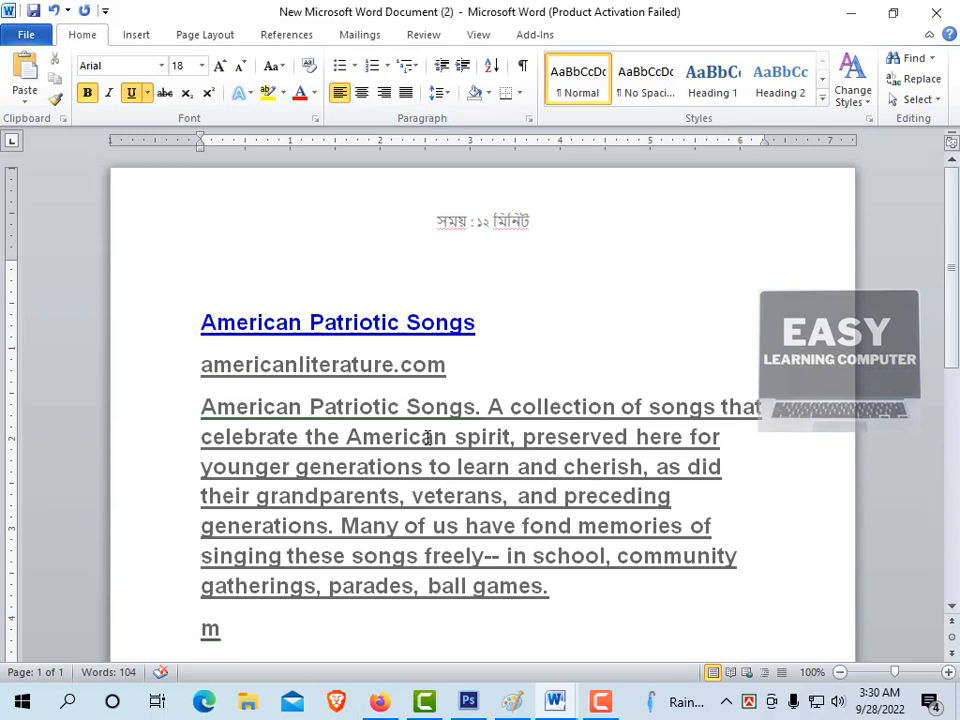
Step: Start closing the document and dismiss the save prompt to keep it open
key("alt+F4")
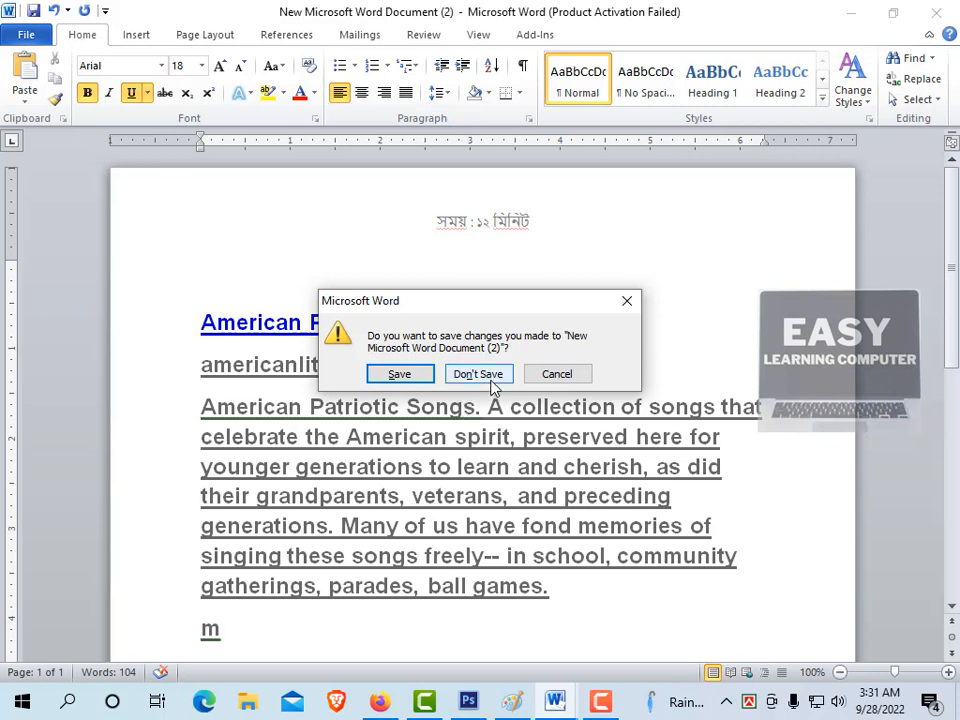
left_click(624, 304)
Step: Delete the pasted second copy of the passage below the original text
scroll(415, 463, "down", 3)
scroll(415, 463, "down", 2)
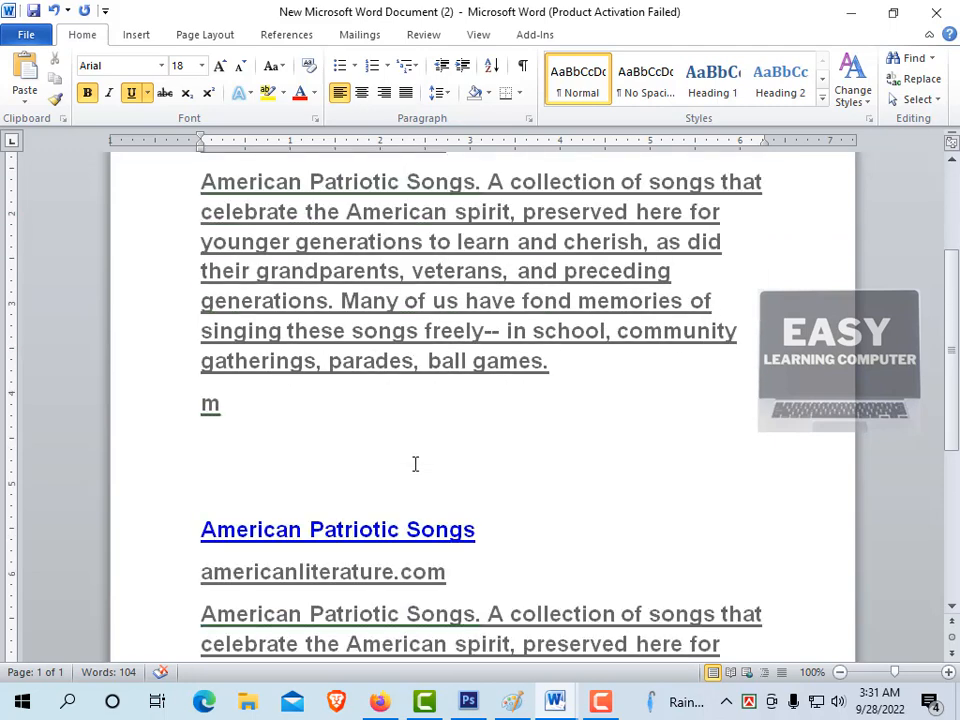
scroll(315, 509, "down", 2)
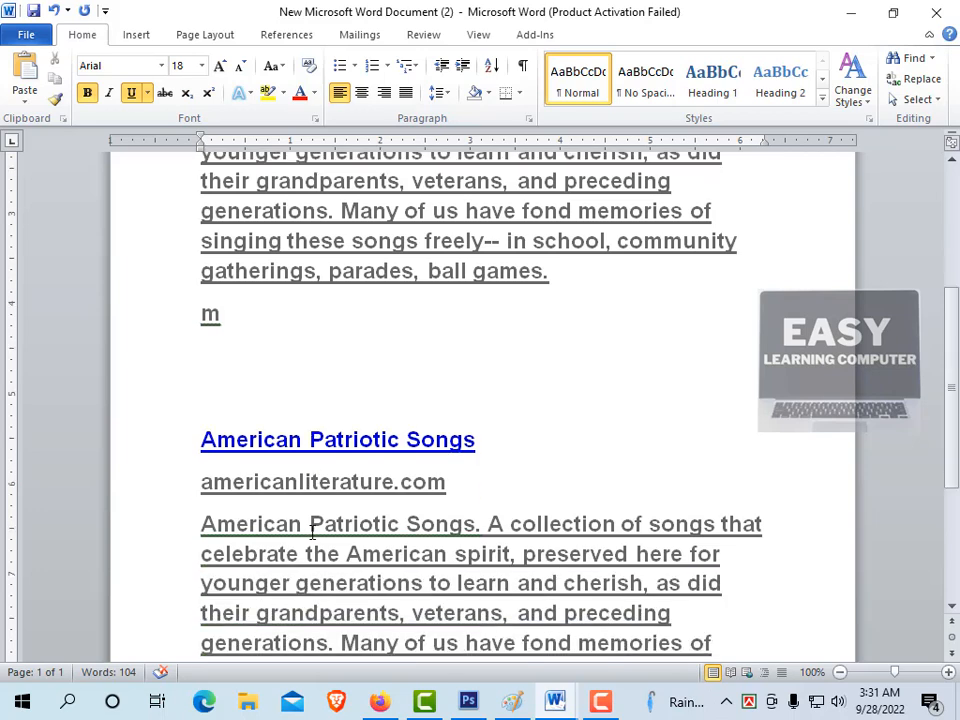
scroll(300, 510, "down", 3)
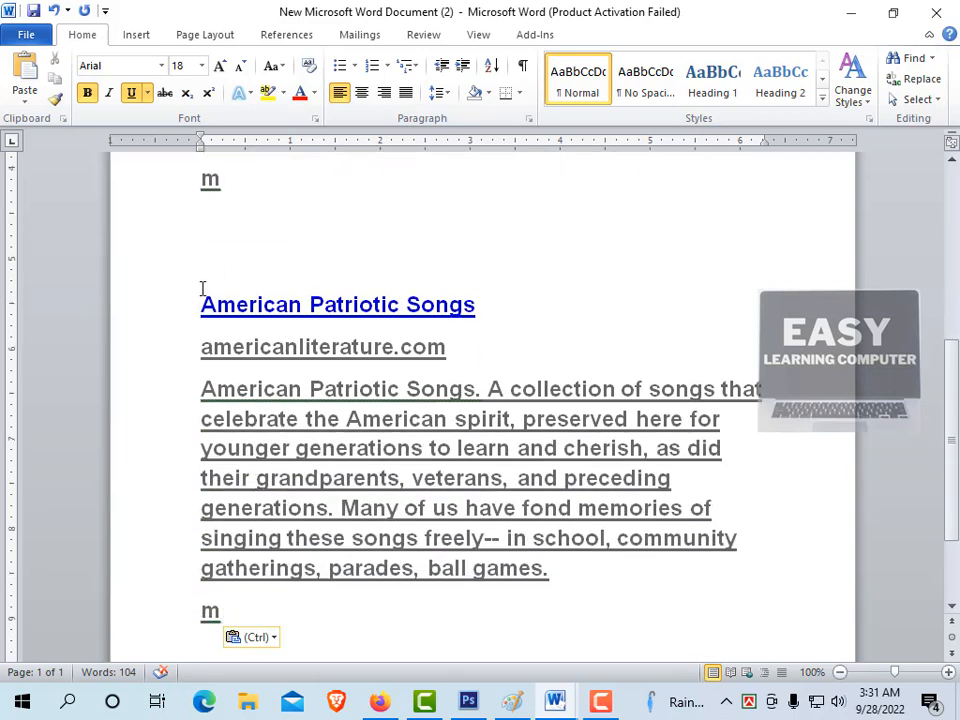
left_click_drag(204, 280, 555, 601)
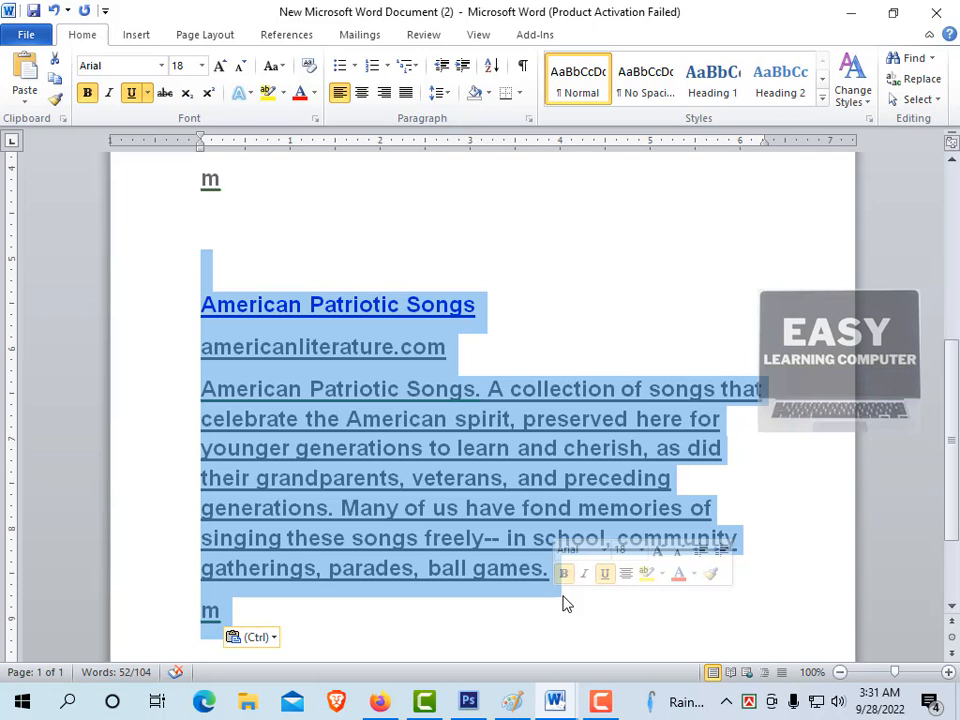
key("Delete")
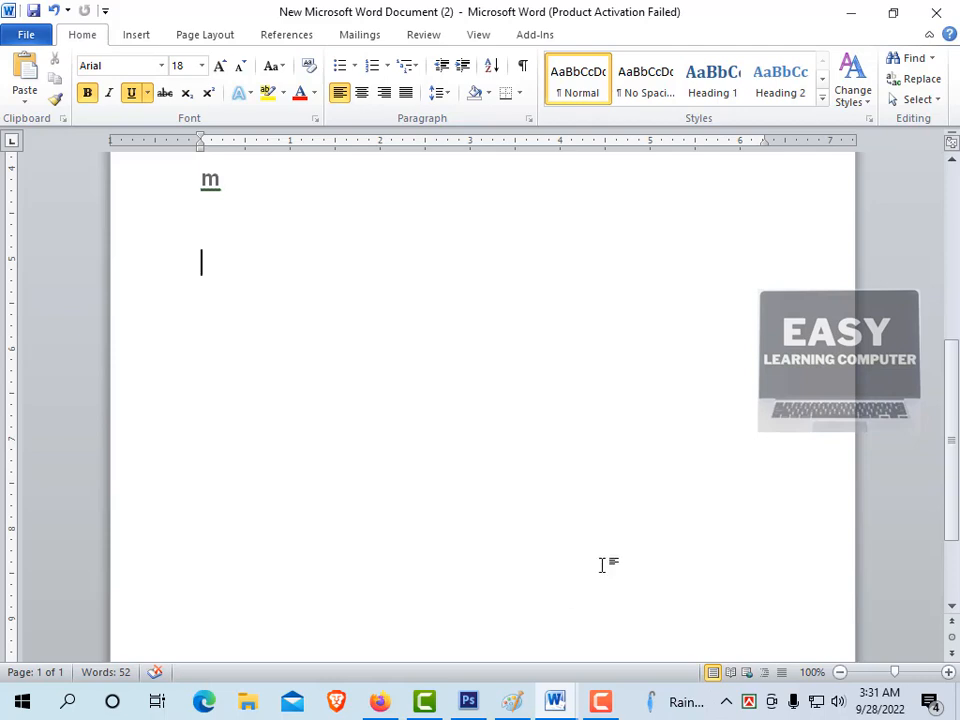
Step: Delete the blue "American Patriotic Songs" heading line, undo the deletion, and delete the heading line again
scroll(496, 506, "up", 3)
scroll(259, 306, "up", 3)
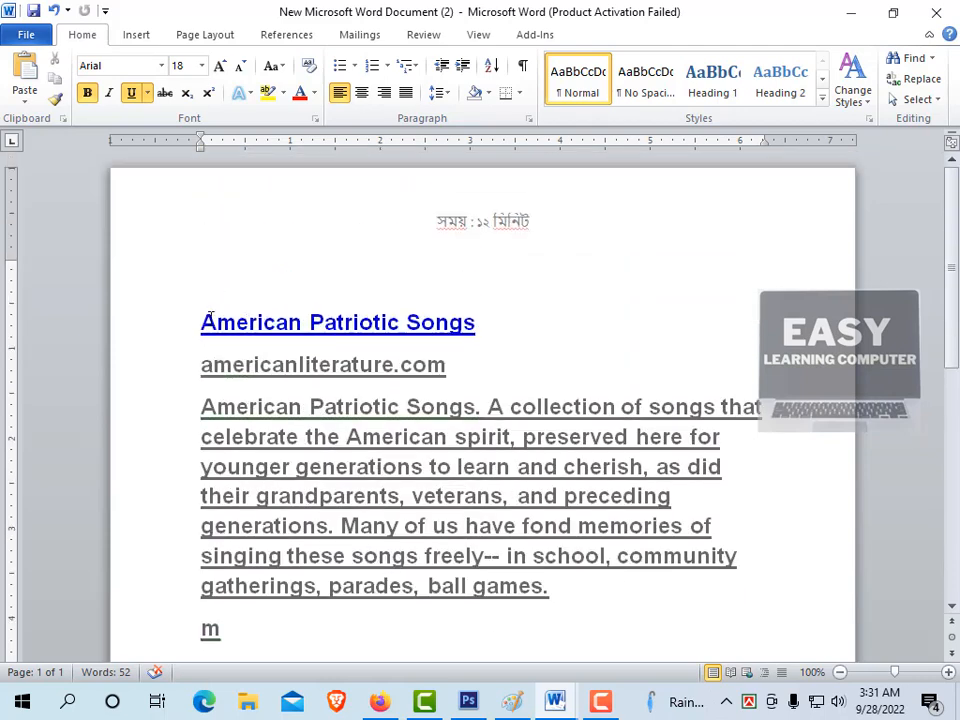
left_click_drag(198, 322, 501, 354)
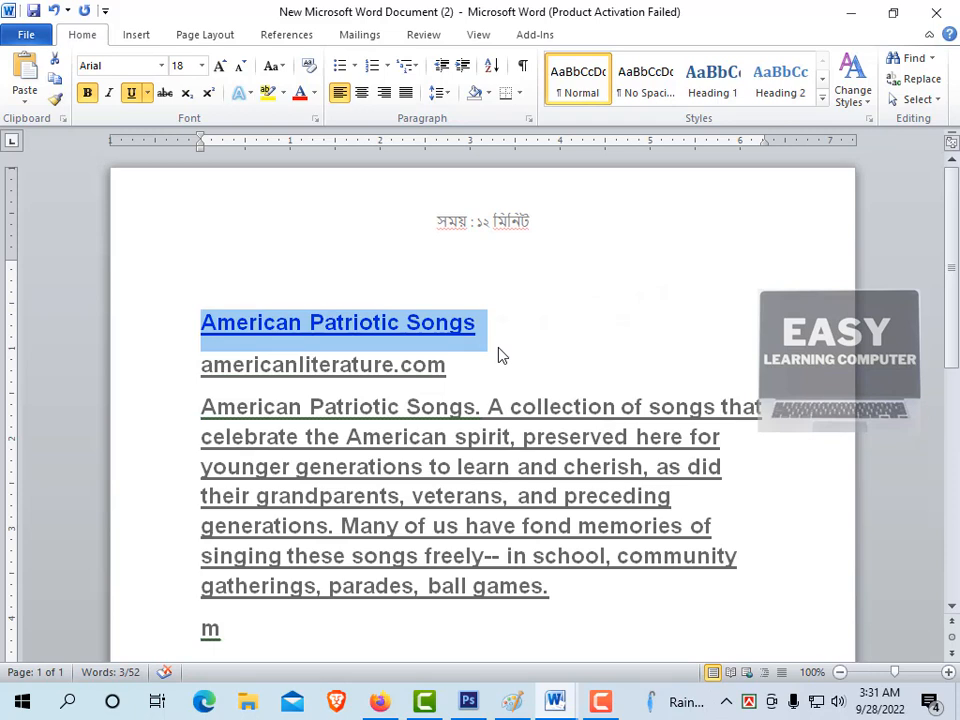
key("Delete")
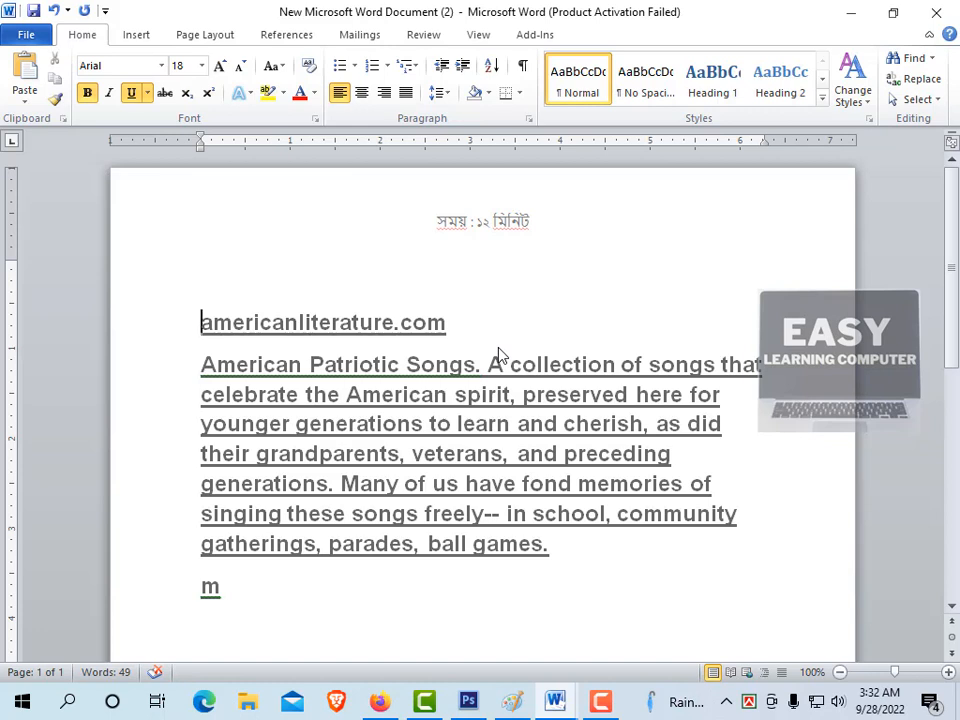
key("ctrl+z")
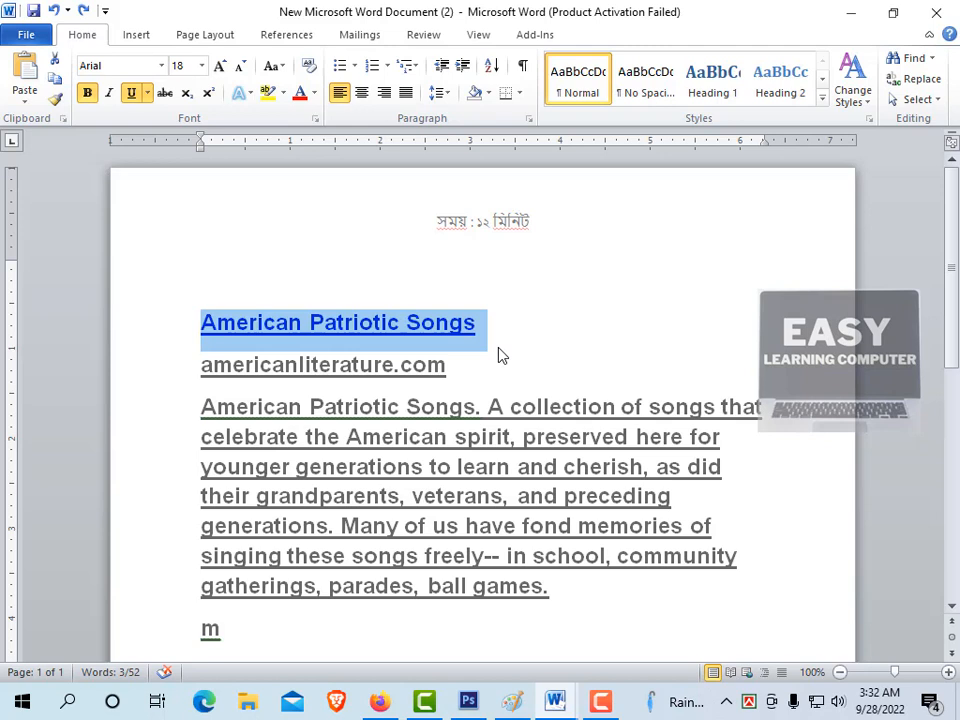
key("Delete")
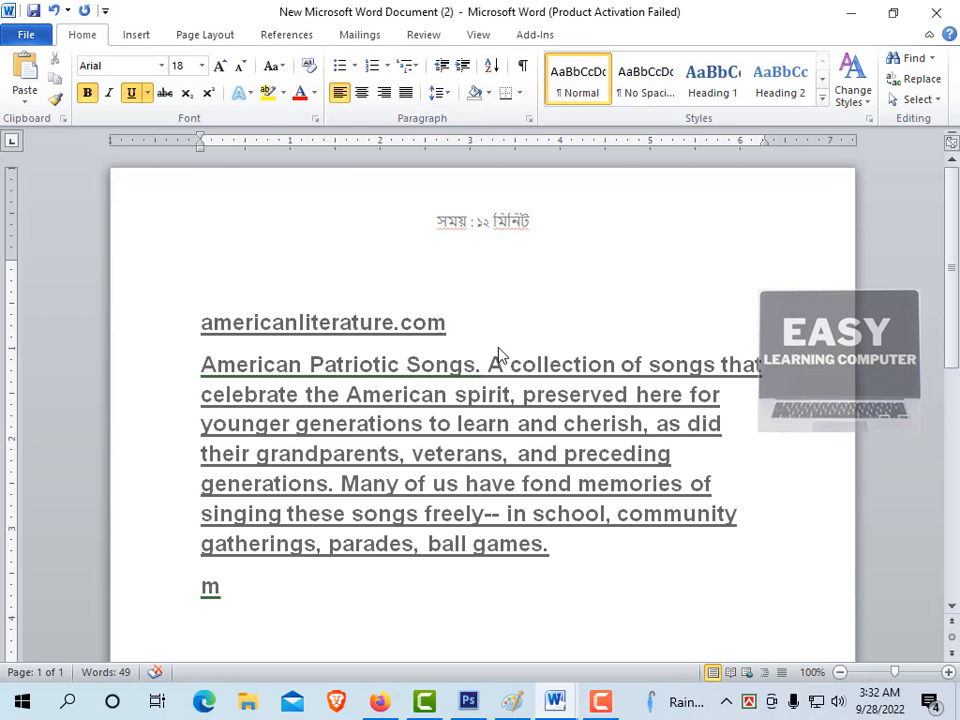
Step: Close New Microsoft Word Document (2) without saving its changes
key("alt+F4")
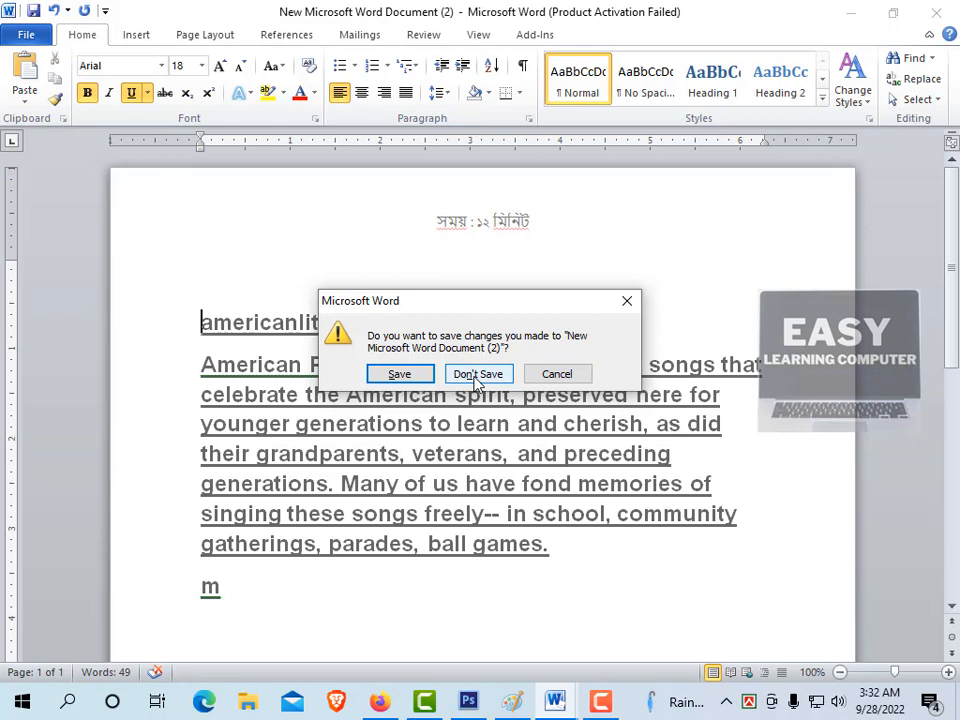
left_click(545, 374)
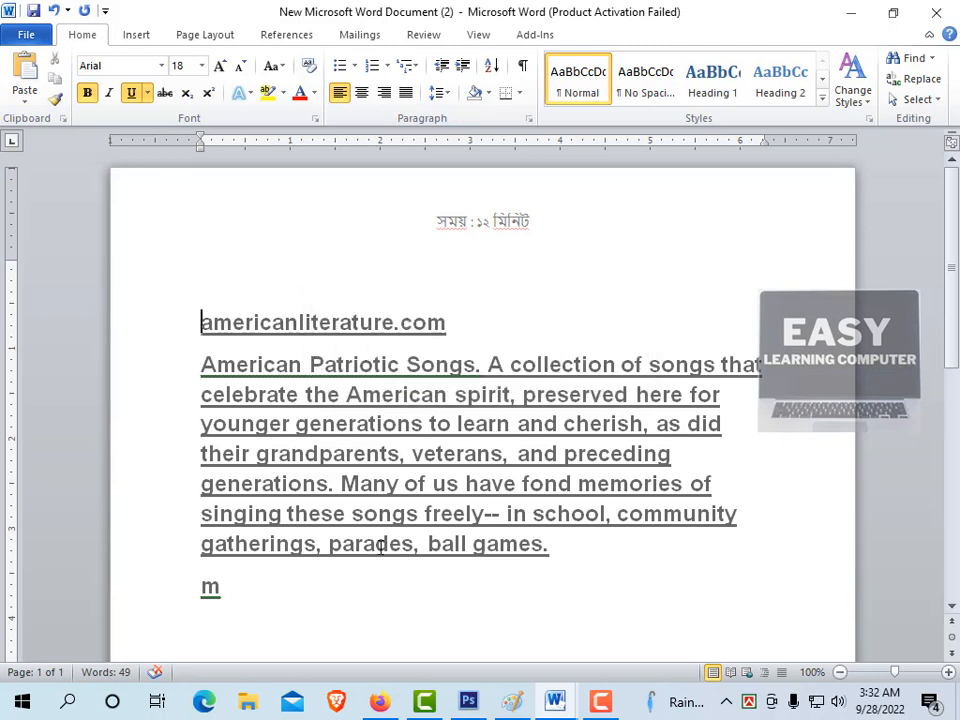
scroll(370, 550, "down", 2)
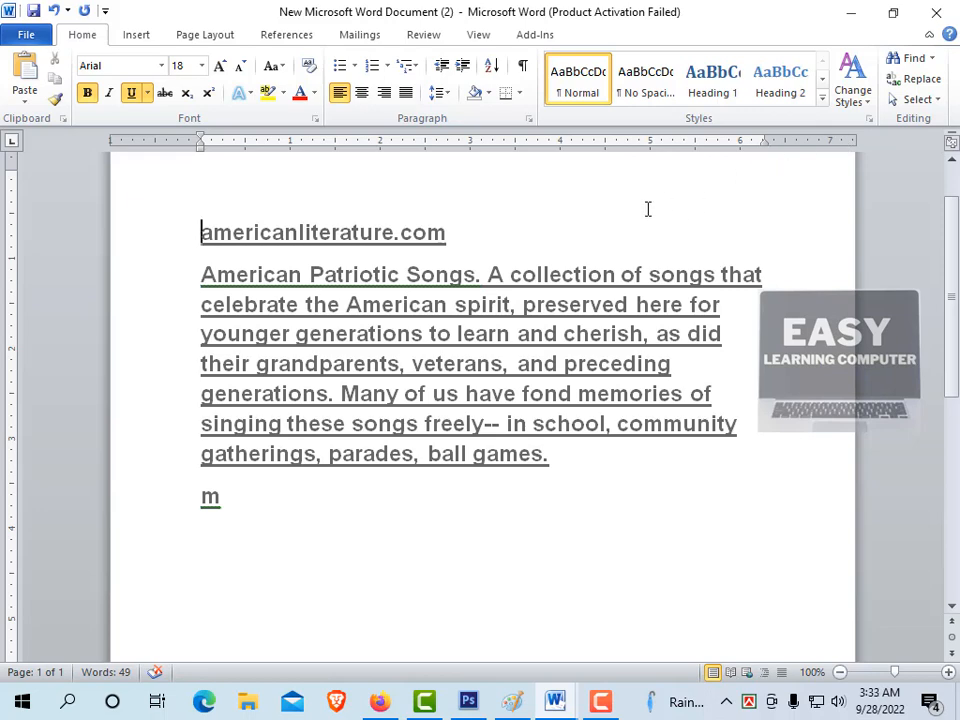
key("ctrl+w")
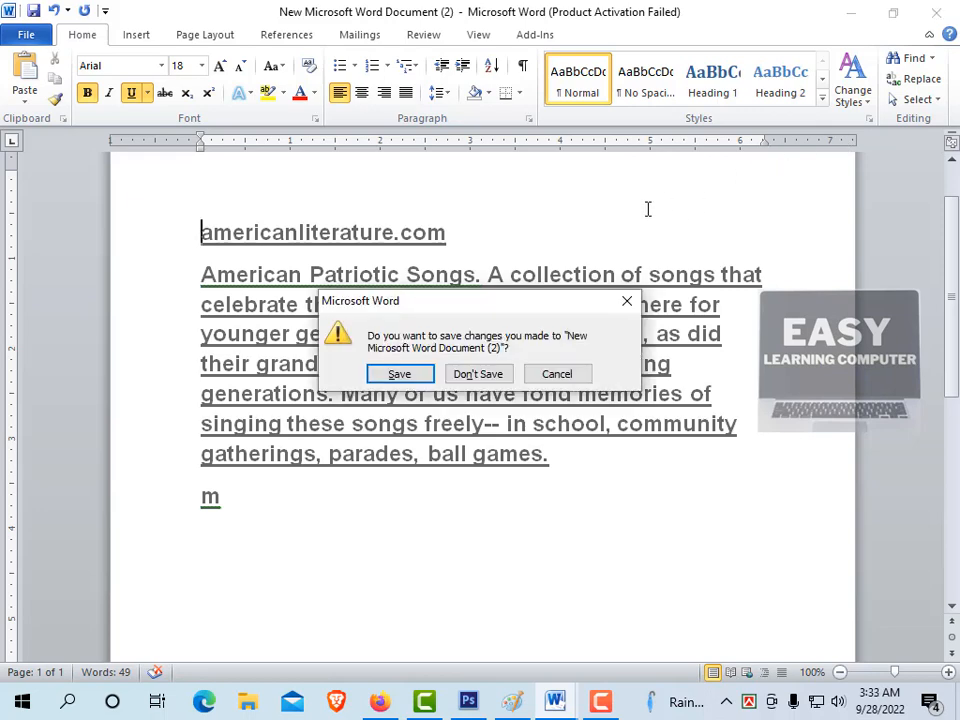
left_click(484, 376)
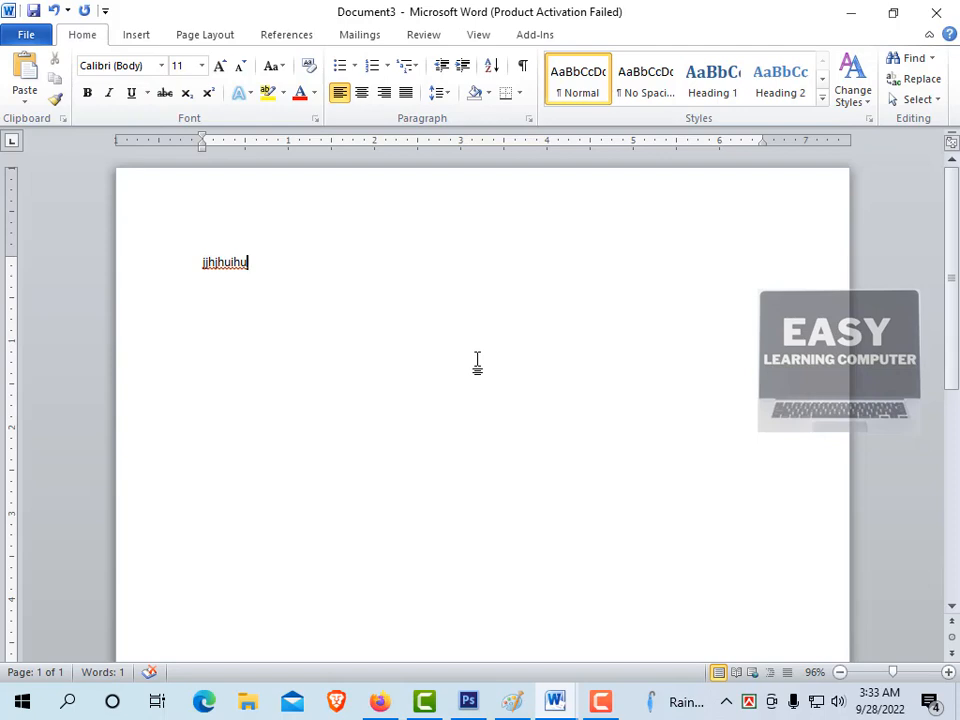
Step: Close Document3 without saving and the ww document, and exit the word processor
key("ctrl+w")
left_click(488, 374)
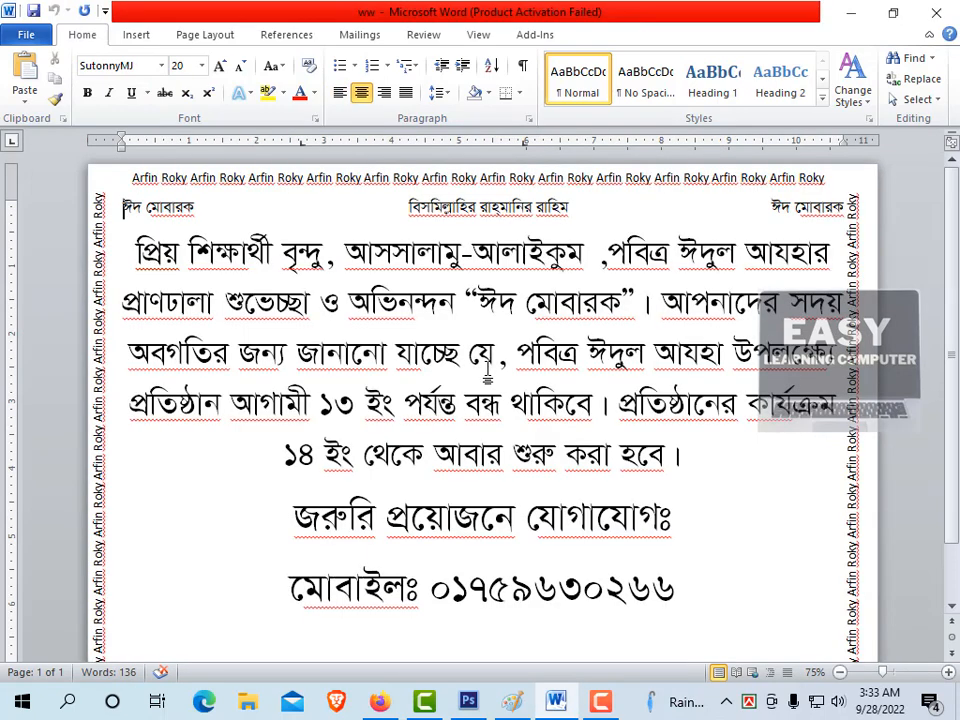
key("ctrl+w")
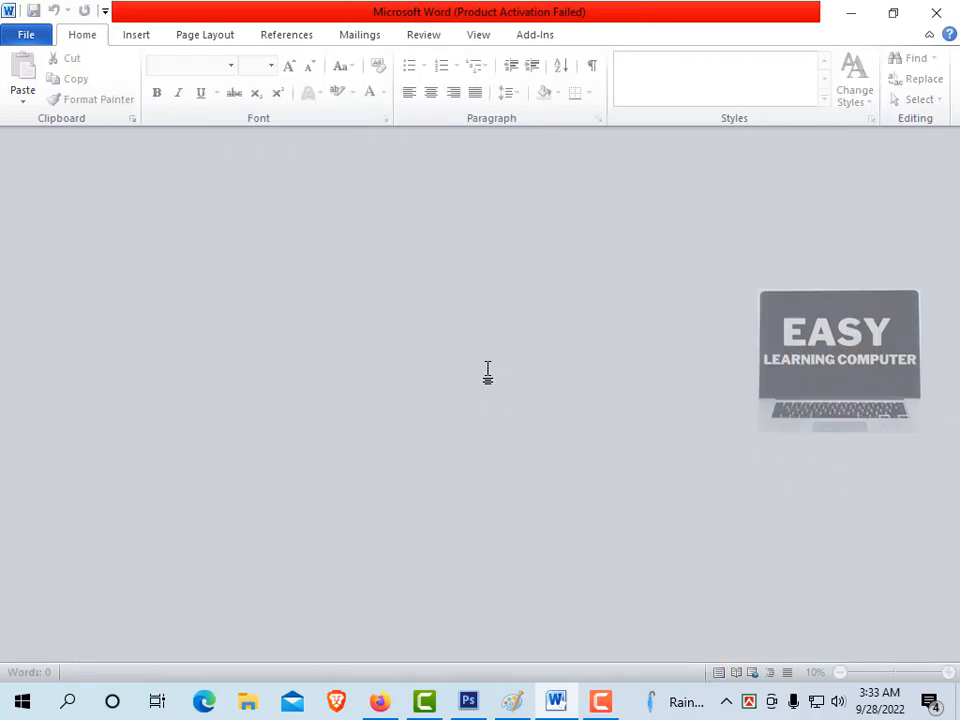
left_click(936, 12)
Step: Refresh the Windows desktop several times in a row
right_click(636, 103)
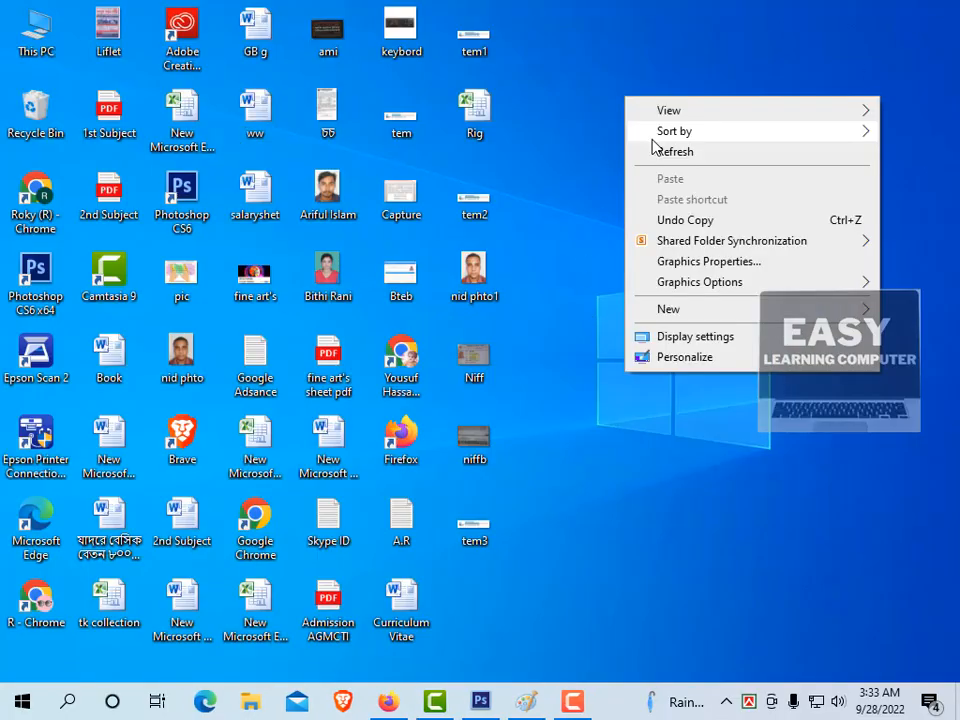
left_click(690, 159)
right_click(658, 120)
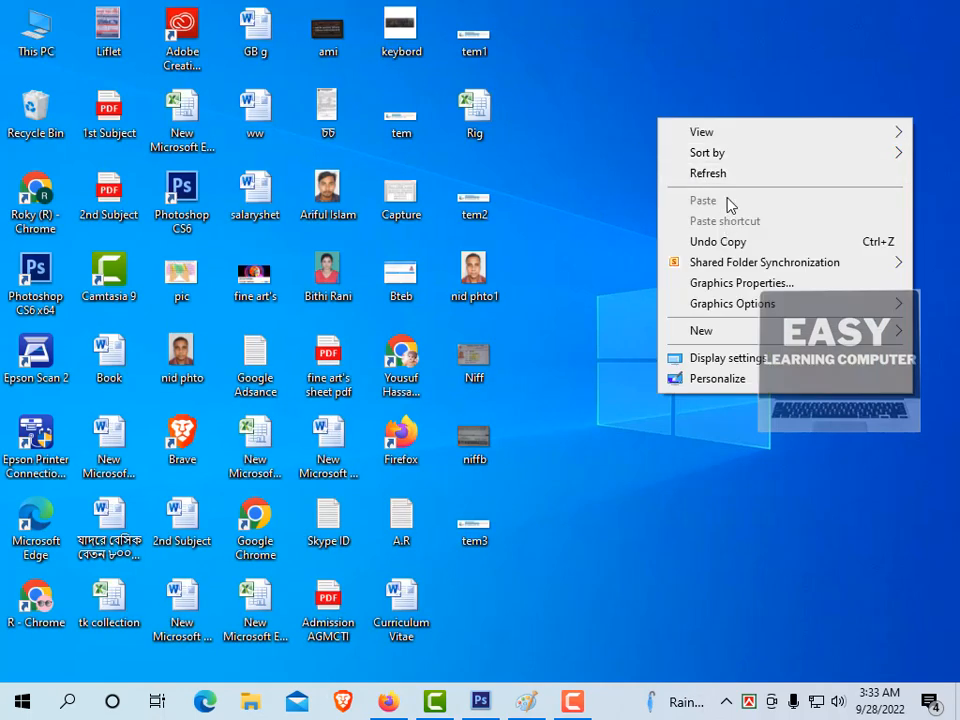
left_click(722, 178)
right_click(672, 122)
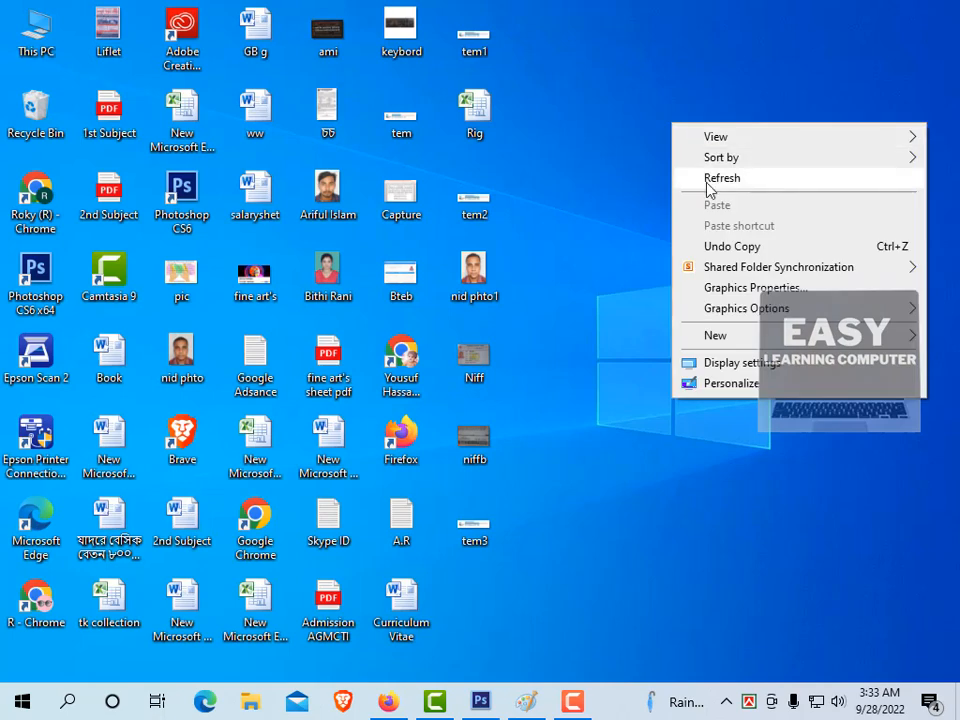
left_click(708, 178)
right_click(643, 82)
left_click(682, 130)
right_click(520, 26)
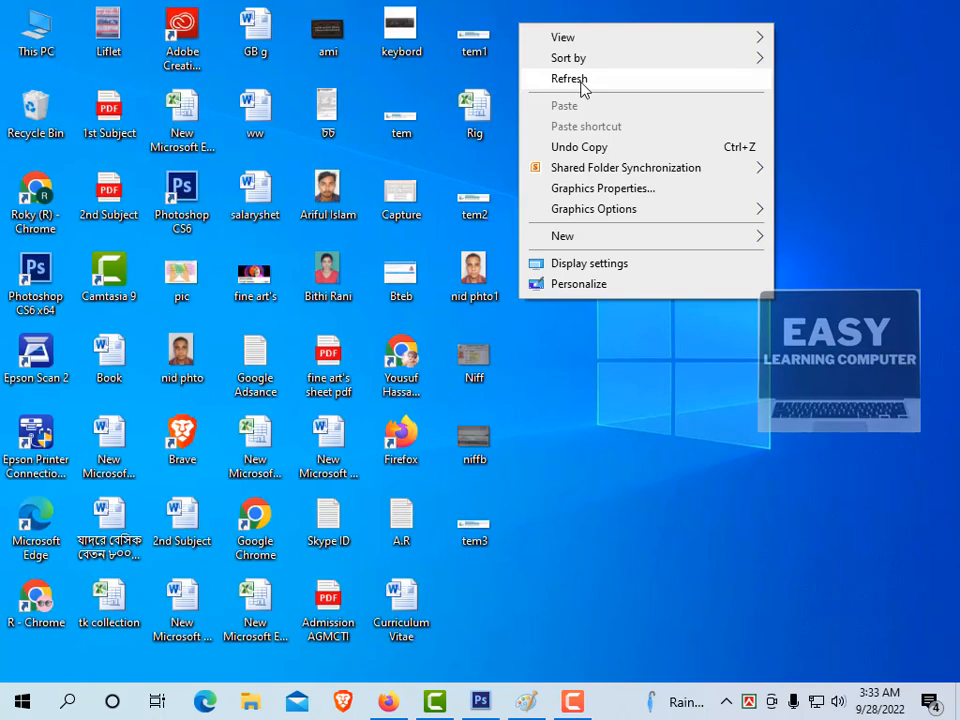
left_click(595, 80)
right_click(590, 57)
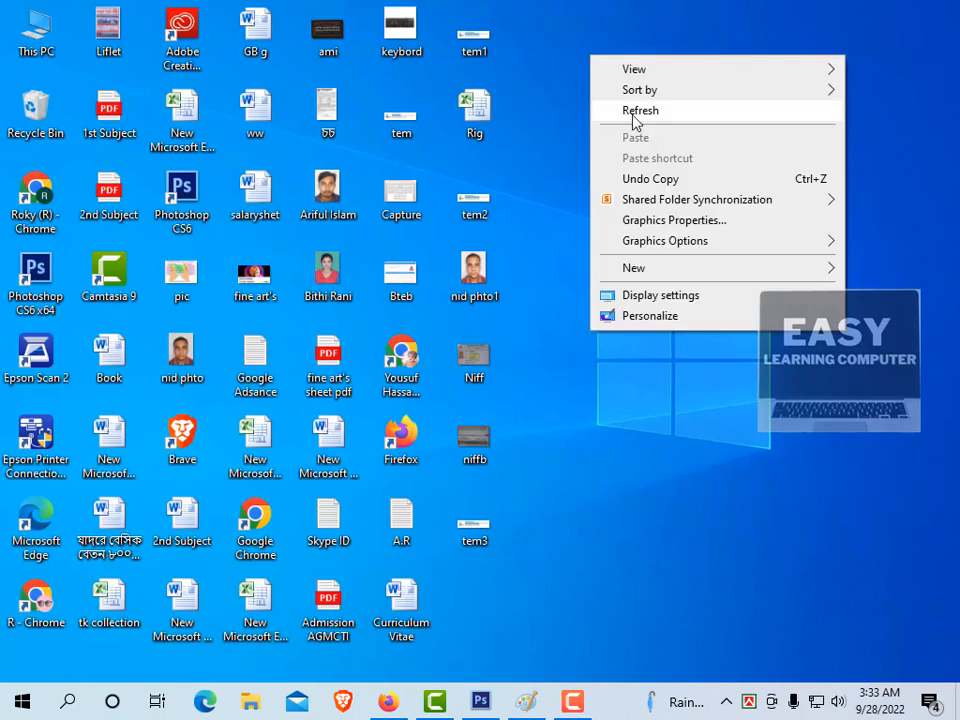
left_click(633, 113)
right_click(622, 42)
left_click(648, 95)
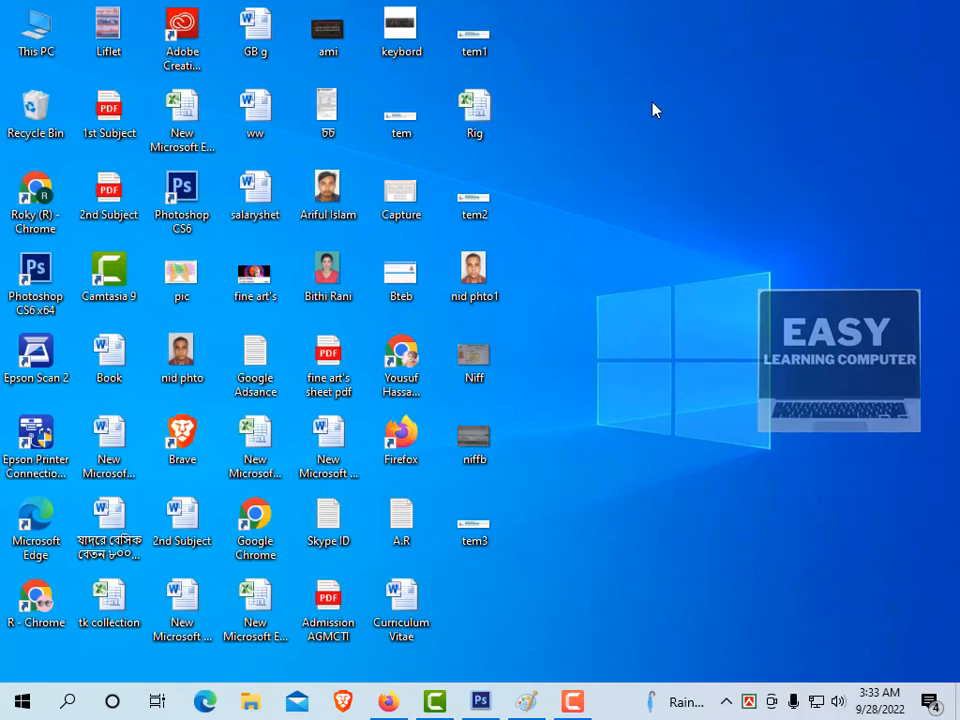
key("F5")
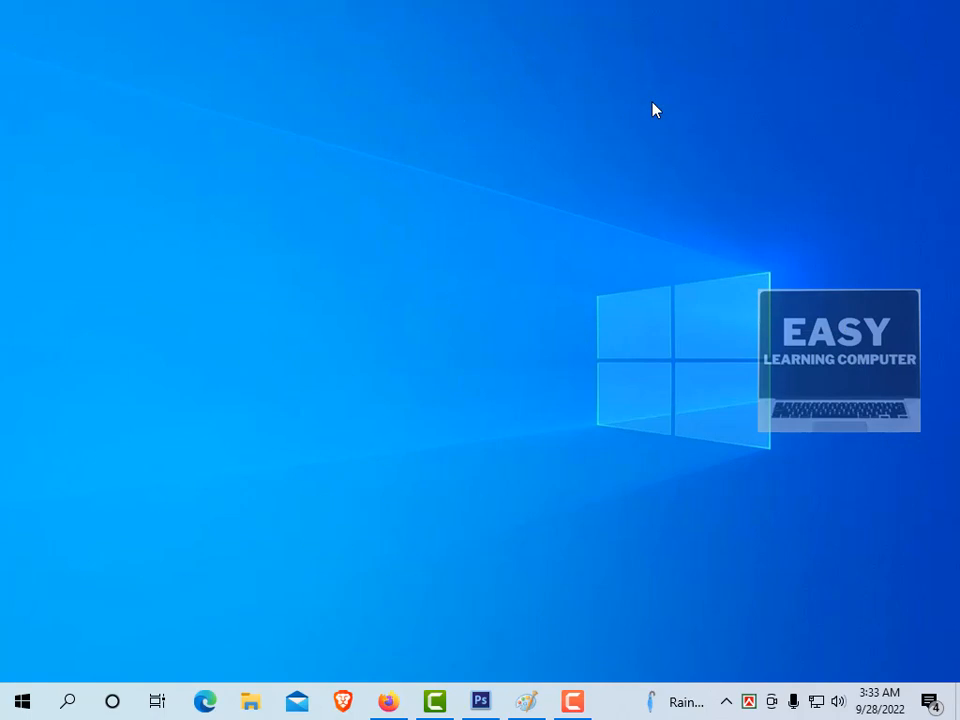